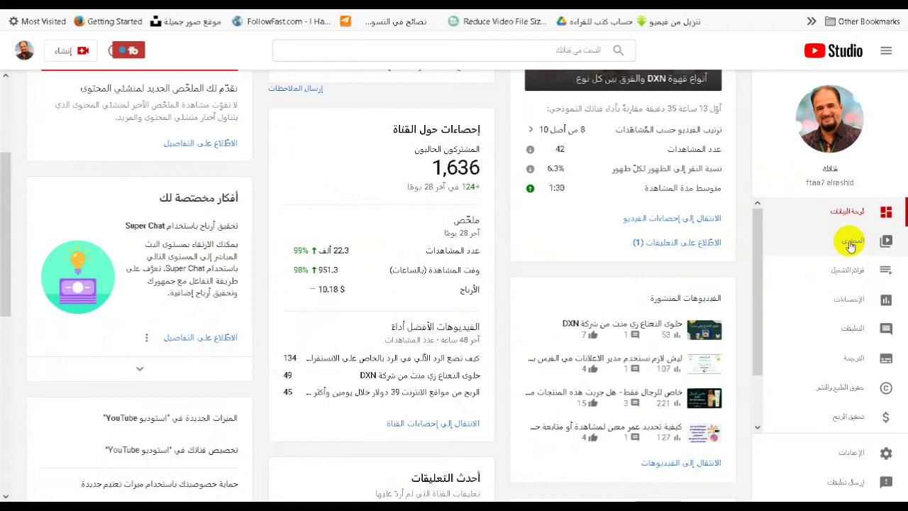
# - Open the details of the newest video, about DXN coffee types, from the channel content and expand its additional options
pyautogui.click(850, 243)
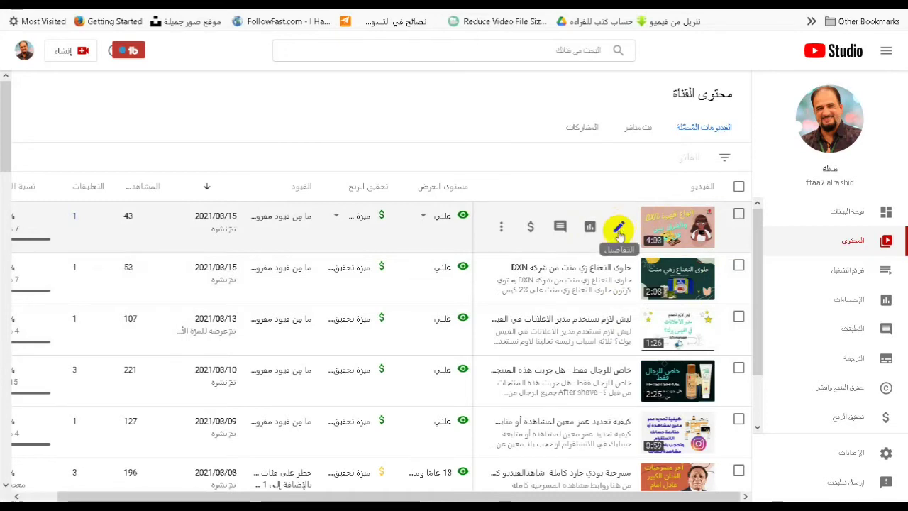
pyautogui.click(618, 228)
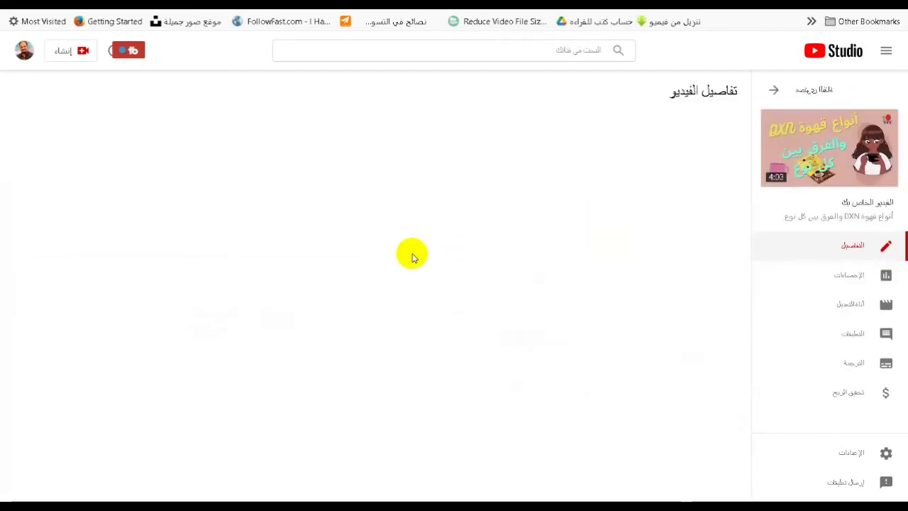
pyautogui.scroll(-10, 463, 206)
pyautogui.scroll(-5, 241, 220)
pyautogui.scroll(-10, 241, 220)
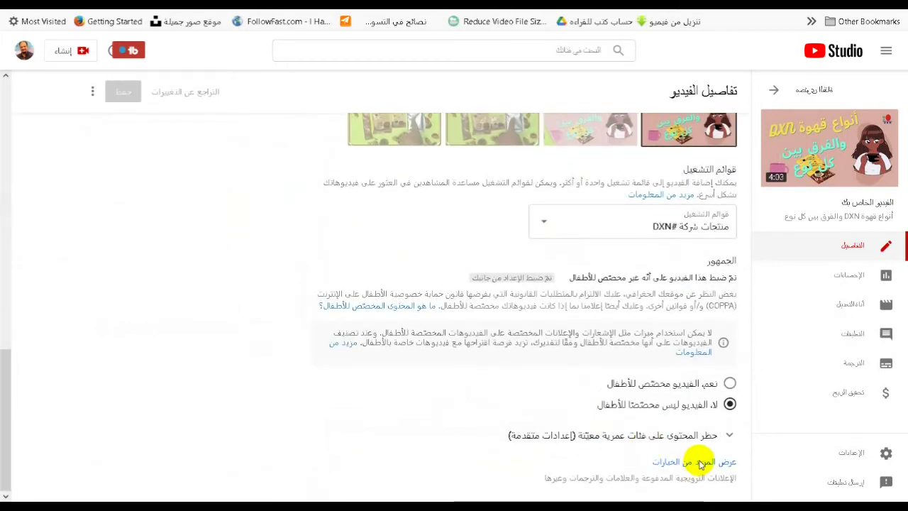
pyautogui.click(688, 462)
# - Examine the licence choices in the video's licensing and distribution section, keeping the standard YouTube licence (ترخيص YouTube العادي)
pyautogui.scroll(-3, 599, 450)
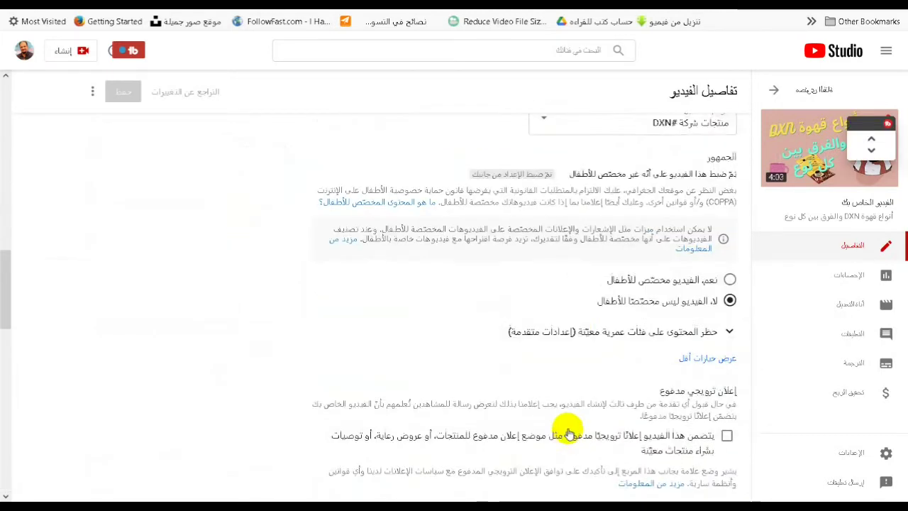
pyautogui.scroll(-12, 537, 340)
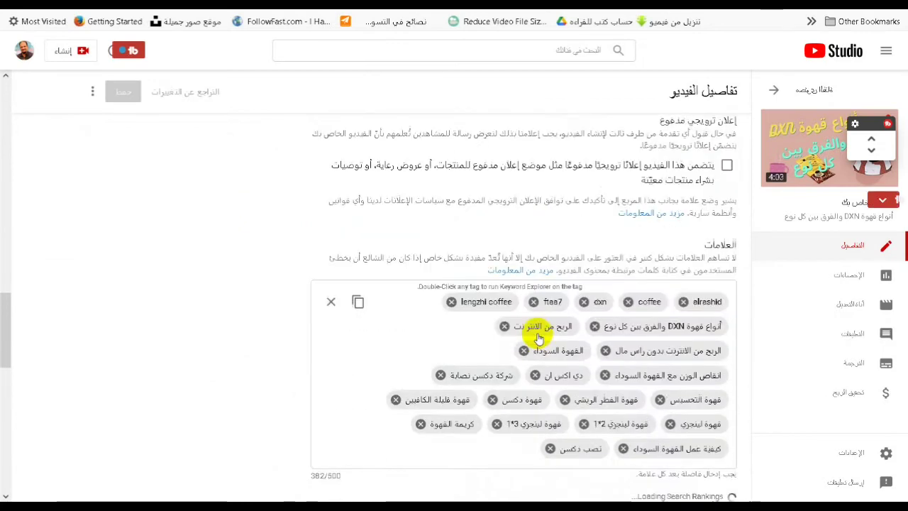
pyautogui.scroll(-3, 377, 270)
pyautogui.scroll(6, 376, 277)
pyautogui.scroll(-6, 348, 313)
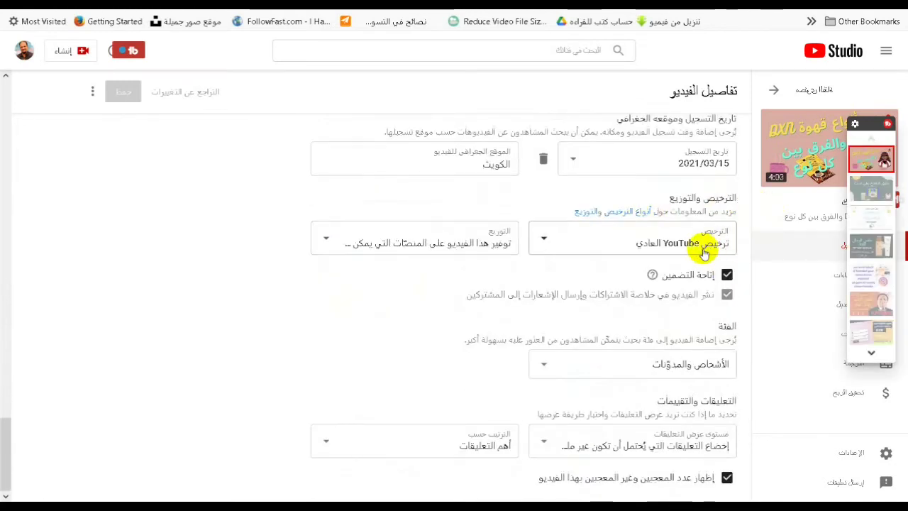
pyautogui.click(540, 240)
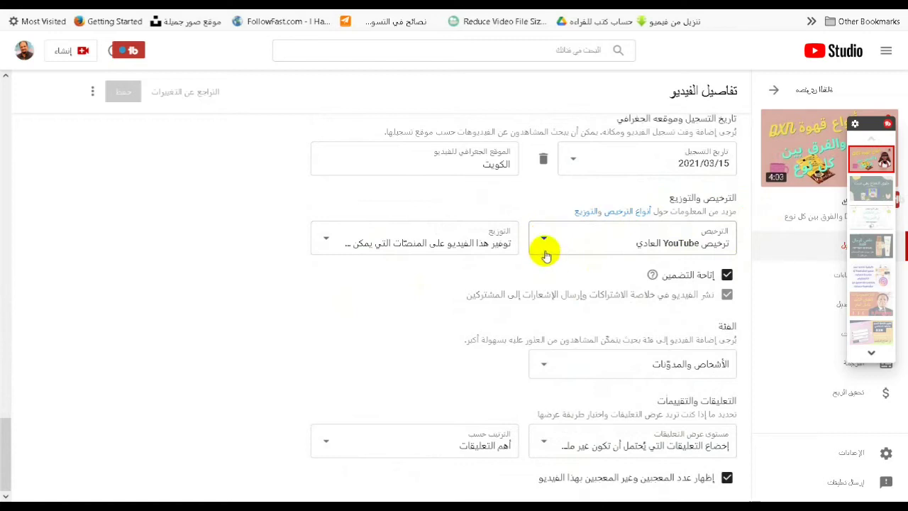
pyautogui.scroll(5, 545, 245)
pyautogui.scroll(-4, 545, 250)
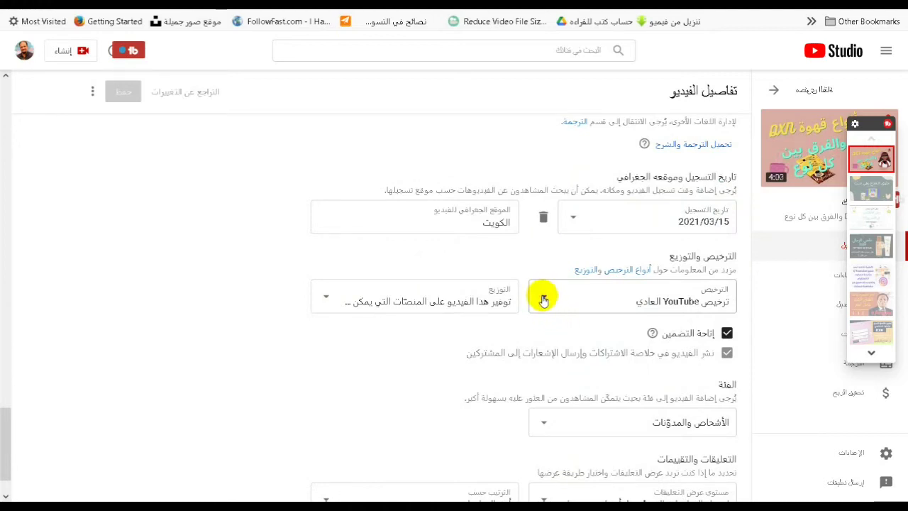
pyautogui.click(543, 300)
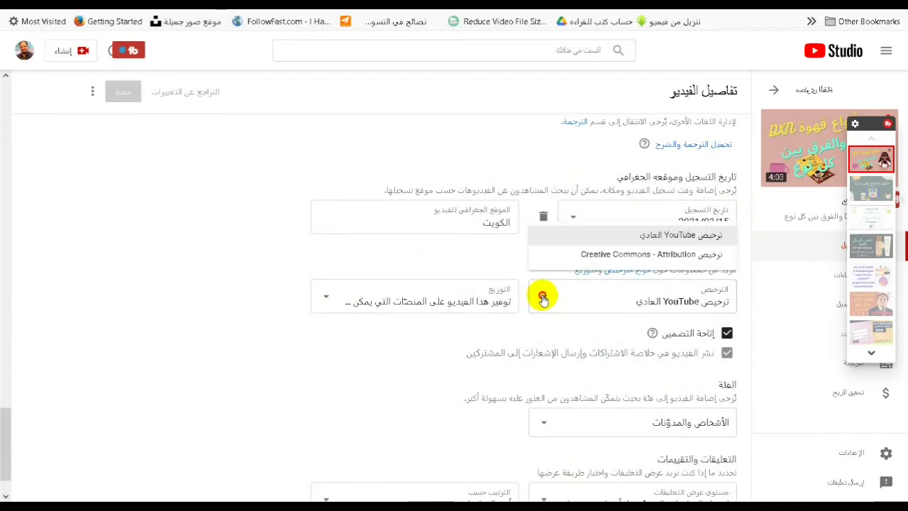
pyautogui.click(654, 240)
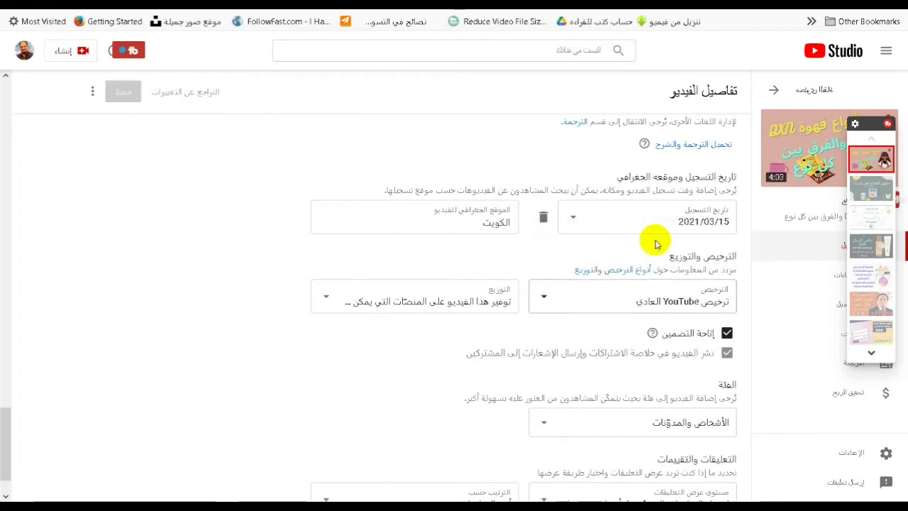
# - Compare the video's standard YouTube licence with the Creative Commons - Attribution choice again and leave the standard one selected
pyautogui.scroll(-1, 567, 241)
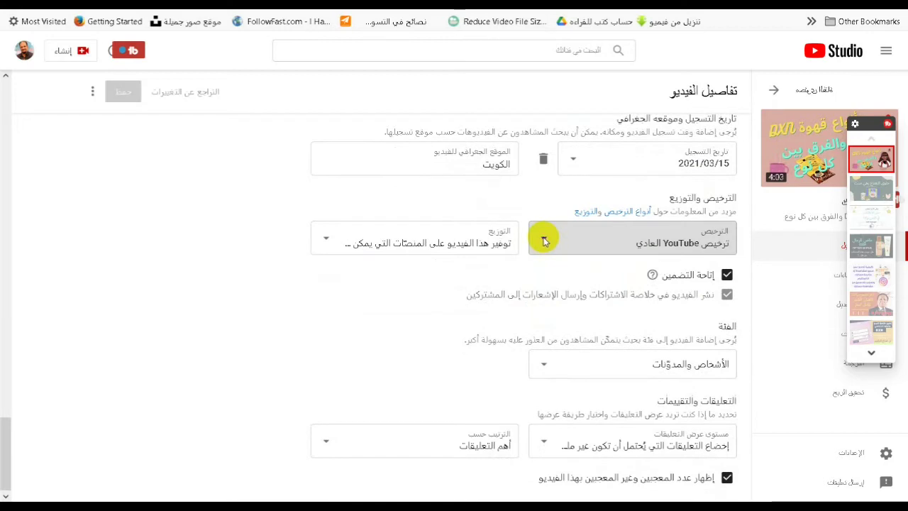
pyautogui.scroll(4, 544, 244)
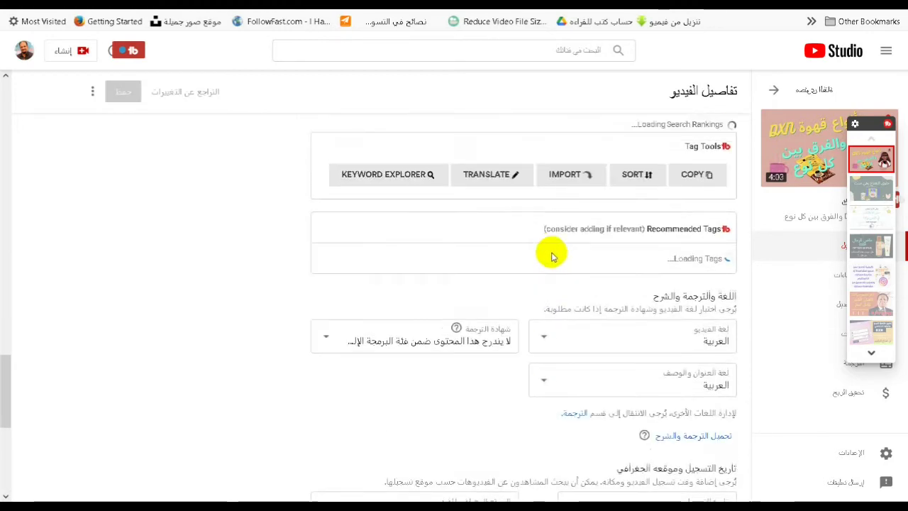
pyautogui.scroll(-4, 546, 252)
pyautogui.click(543, 239)
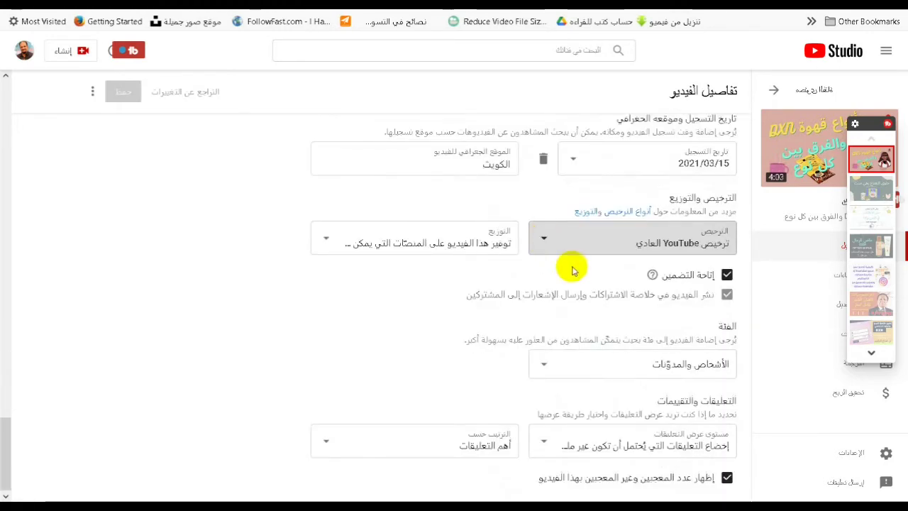
pyautogui.click(544, 241)
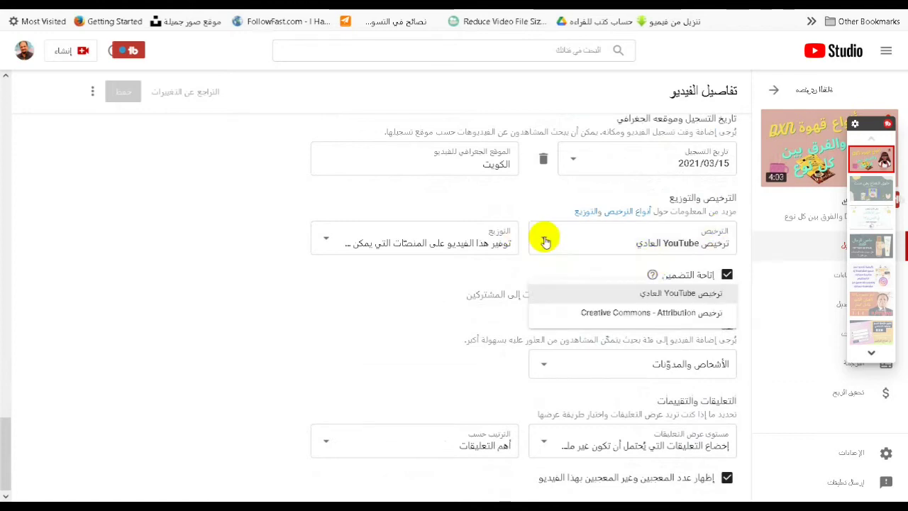
pyautogui.click(597, 295)
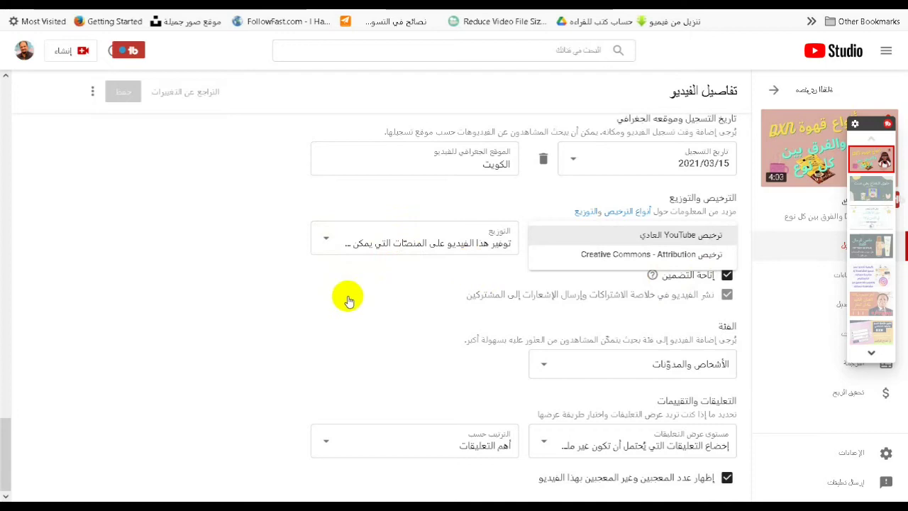
pyautogui.scroll(1, 348, 301)
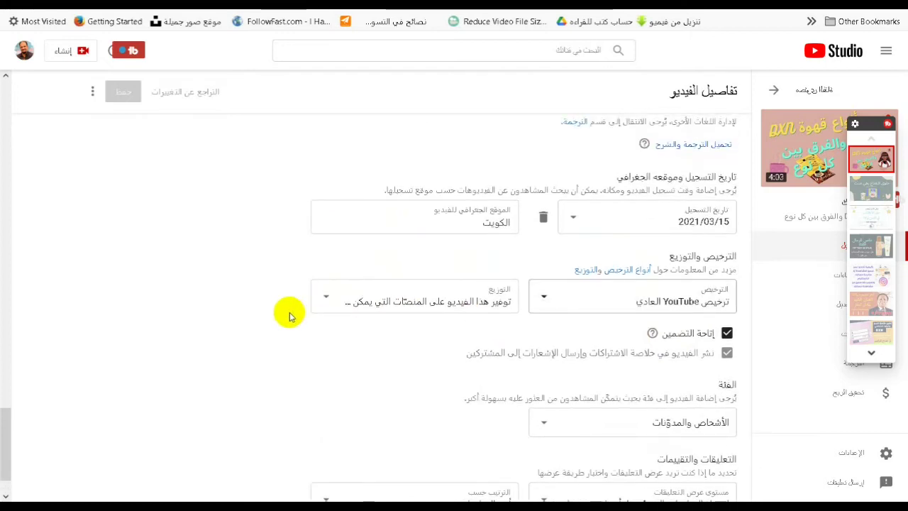
pyautogui.scroll(5, 290, 315)
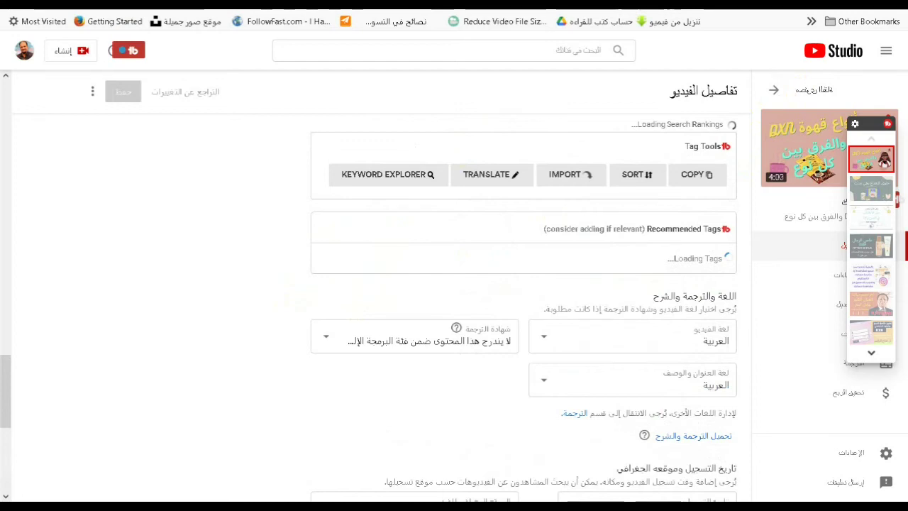
# - Return to the channel content list and browse the older uploaded videos
pyautogui.click(773, 90)
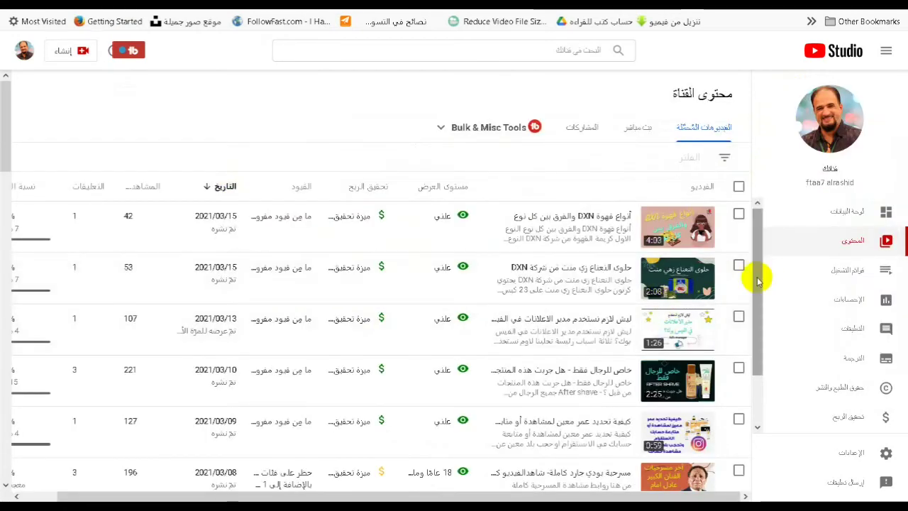
pyautogui.scroll(-5, 750, 257)
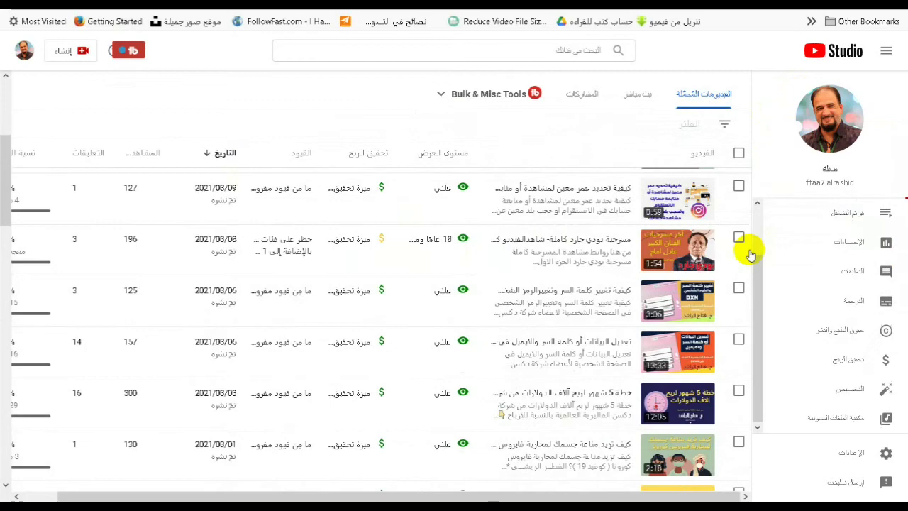
pyautogui.scroll(3, 610, 248)
pyautogui.scroll(-10, 589, 256)
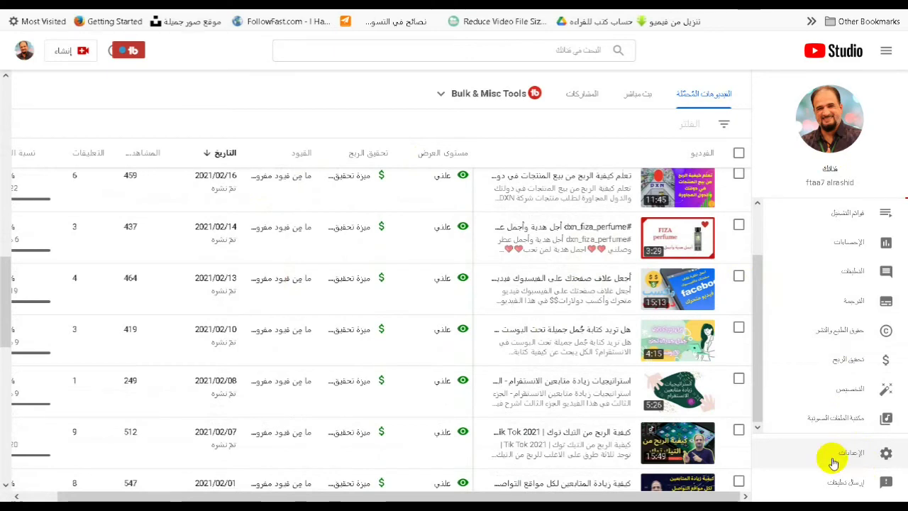
pyautogui.scroll(-4, 645, 365)
pyautogui.scroll(3, 805, 384)
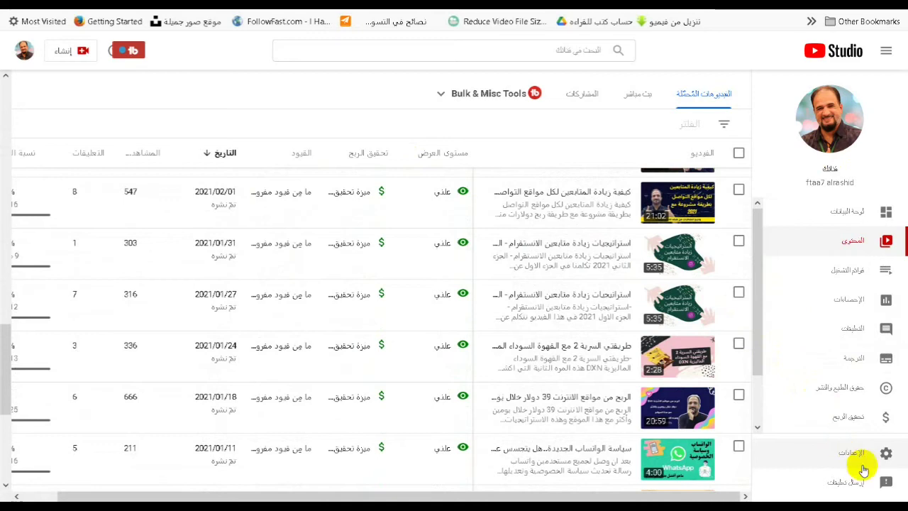
# - Open the advanced upload defaults in the channel settings and display the default licence choices
pyautogui.click(858, 459)
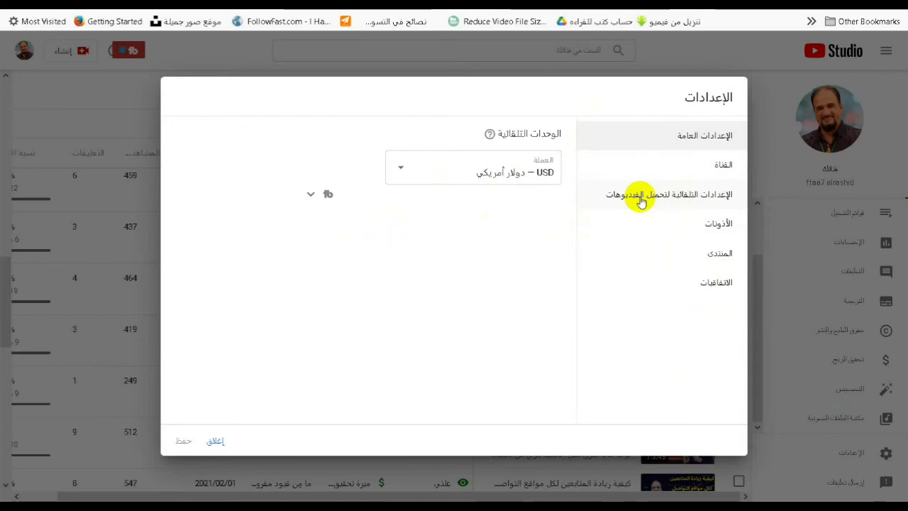
pyautogui.click(641, 201)
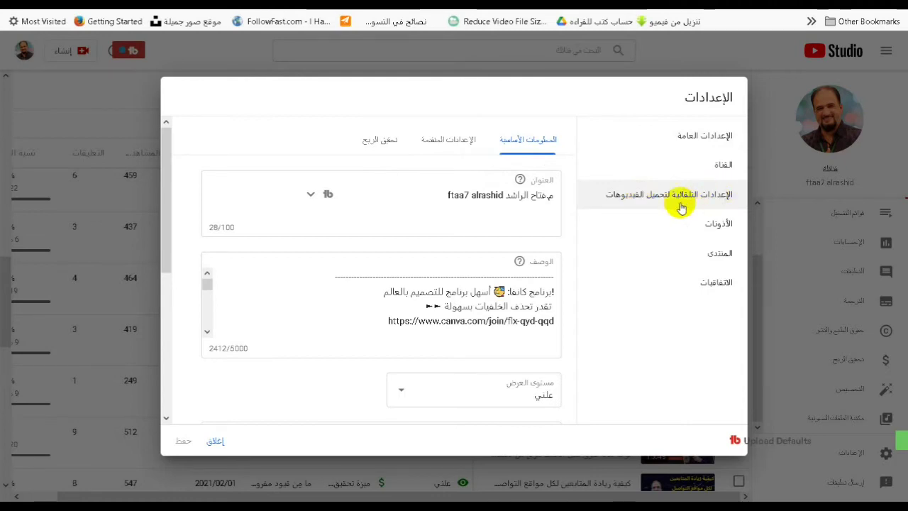
pyautogui.click(453, 144)
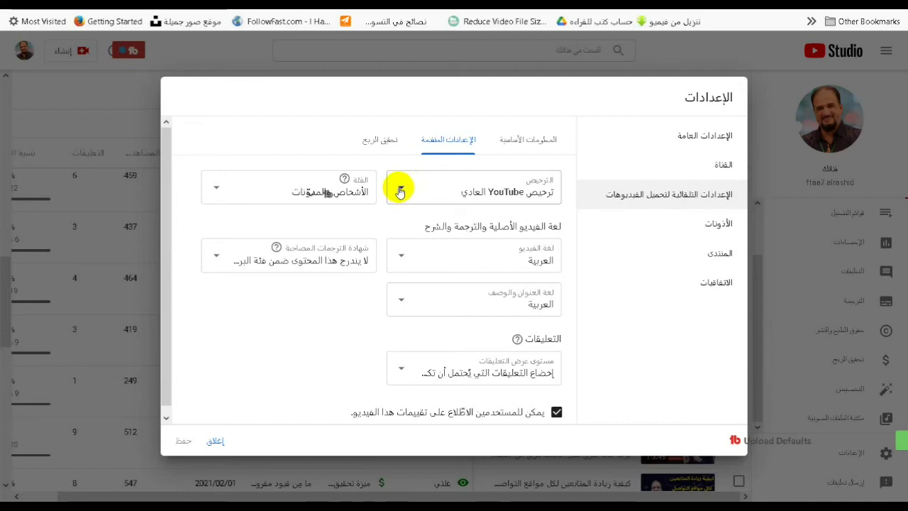
pyautogui.click(400, 190)
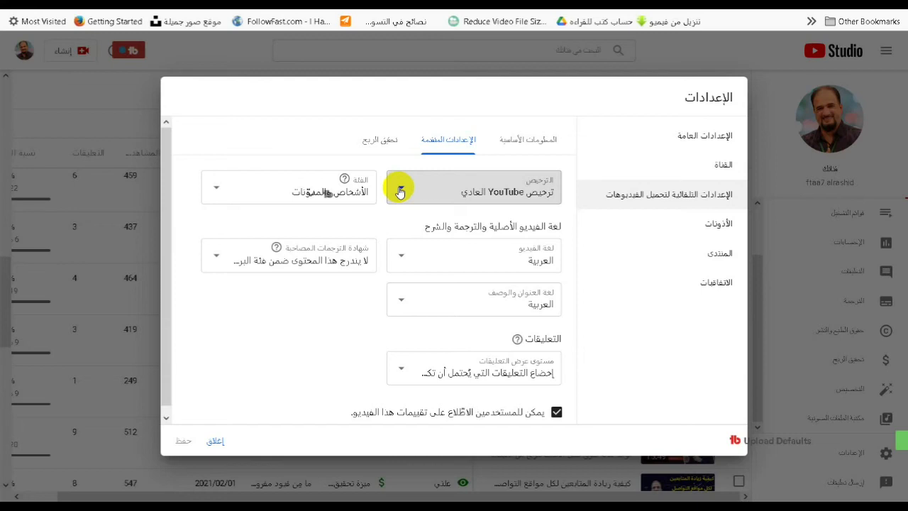
pyautogui.click(400, 191)
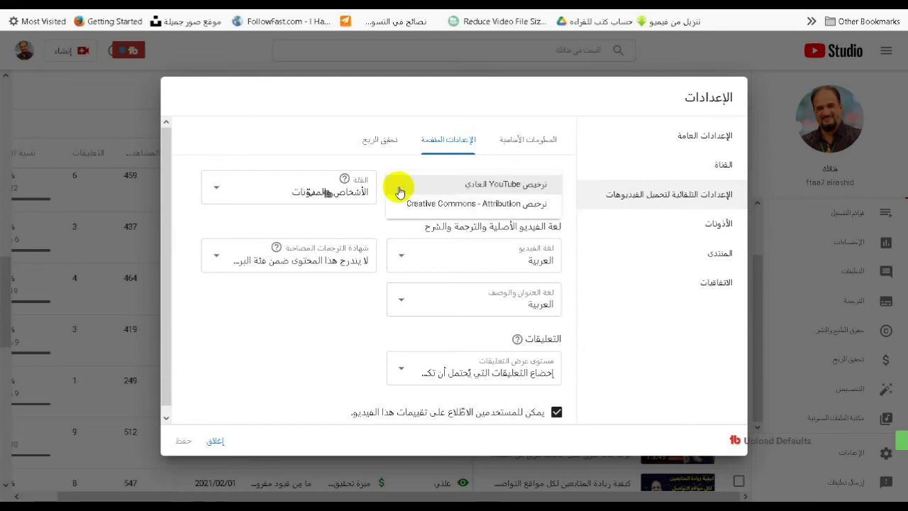